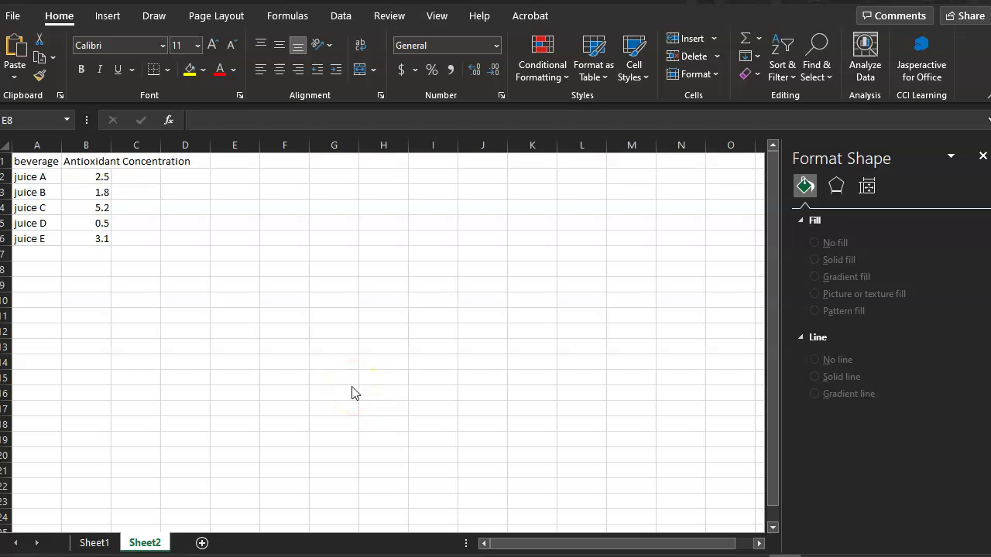
Step: Look over the data table by selecting the Beverage header, juice A and its 2.5 value
left_click(48, 160)
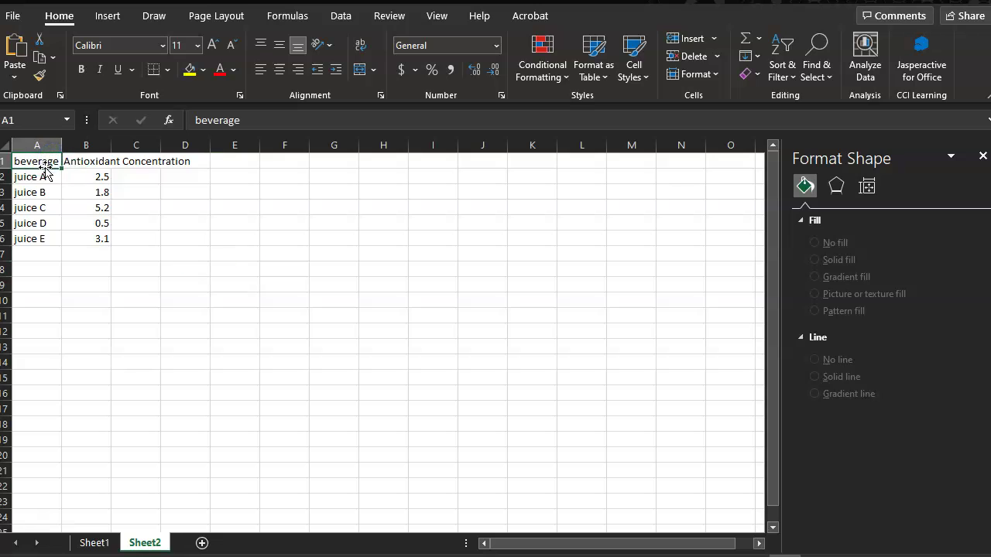
left_click(44, 173)
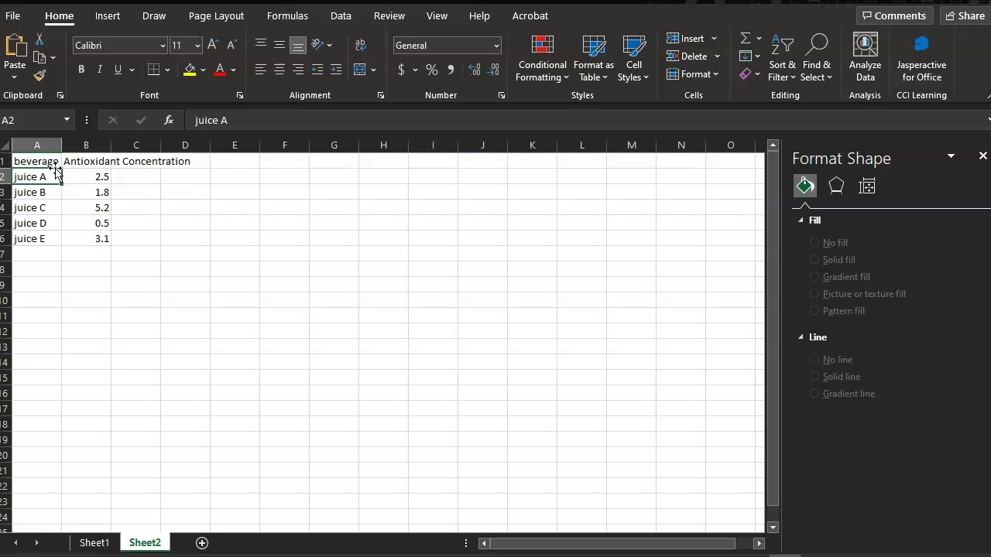
left_click(88, 177)
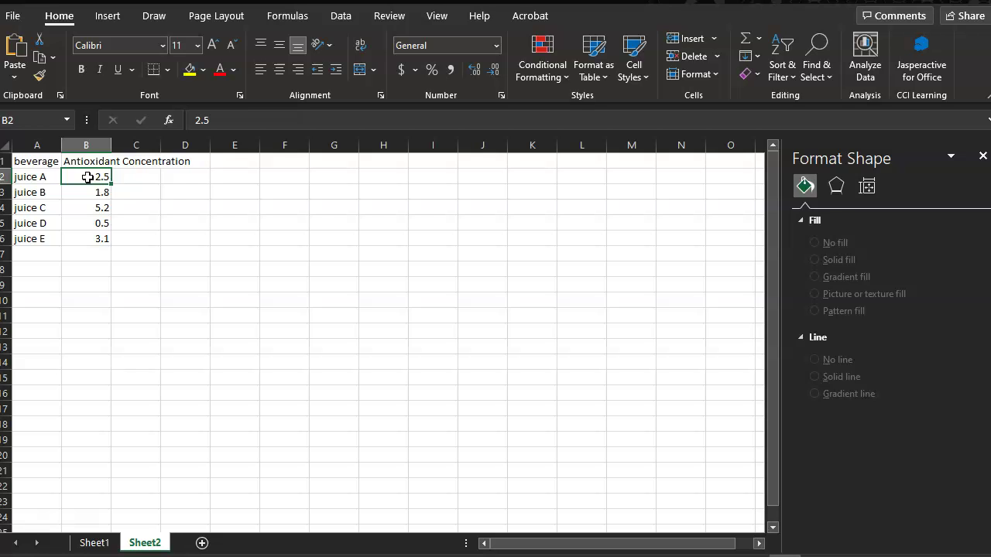
left_click(328, 180)
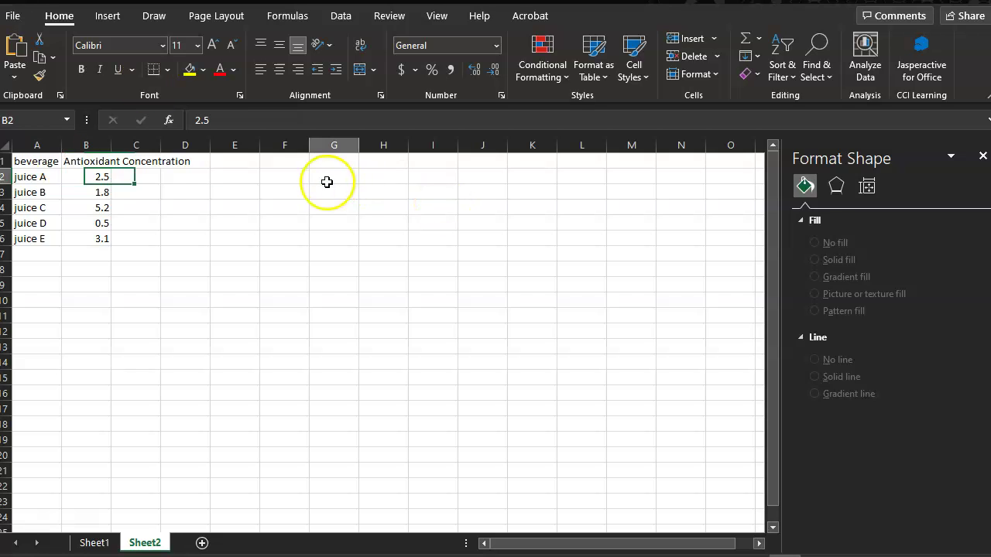
Step: Select juices A–E with their values (A2:B6) and open the Insert column chart list
left_click(27, 176)
left_click_drag(27, 177, 79, 185)
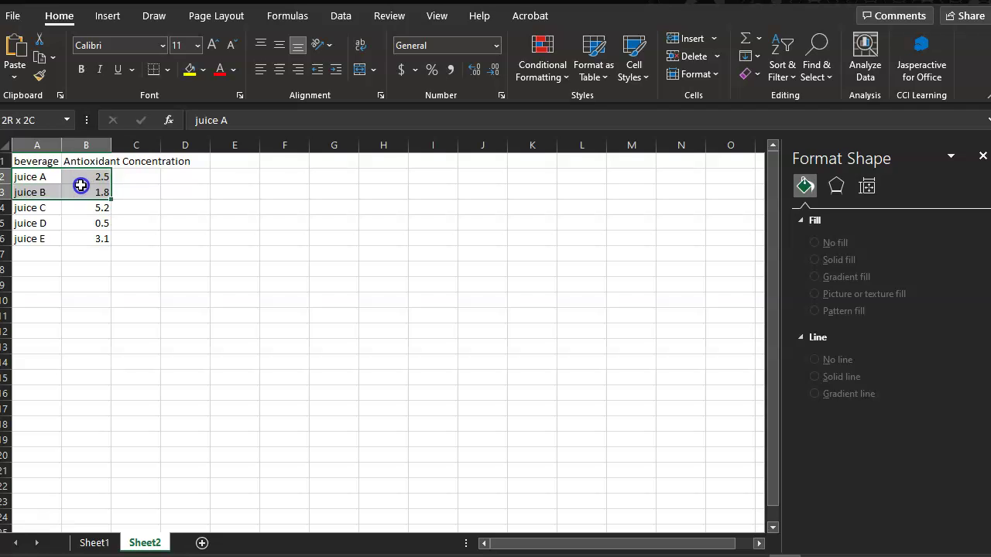
left_click_drag(80, 186, 91, 237)
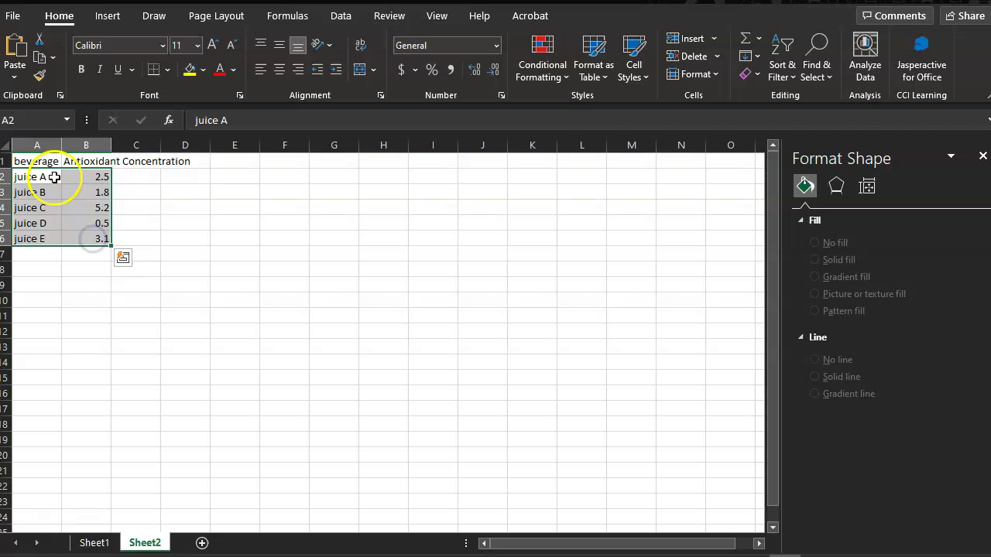
left_click(110, 17)
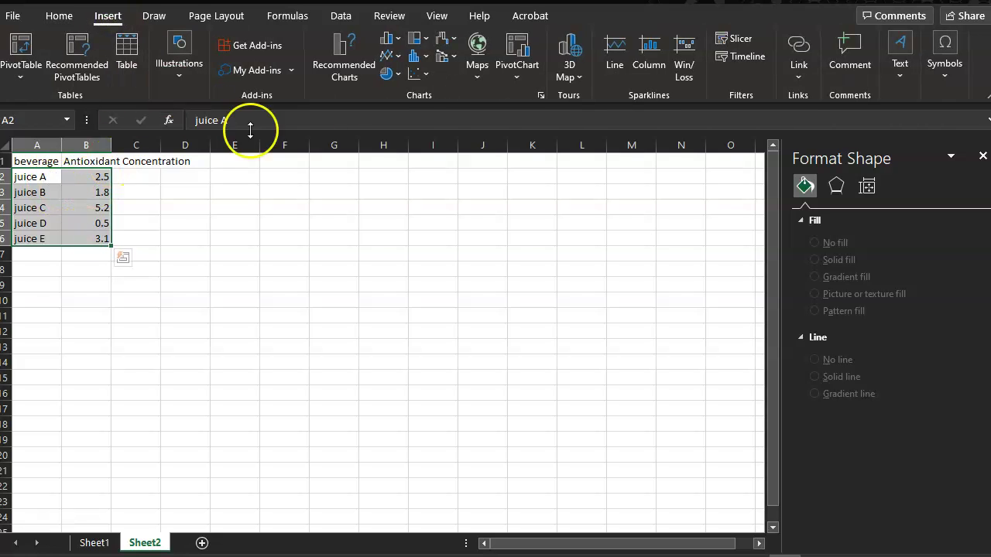
left_click(388, 40)
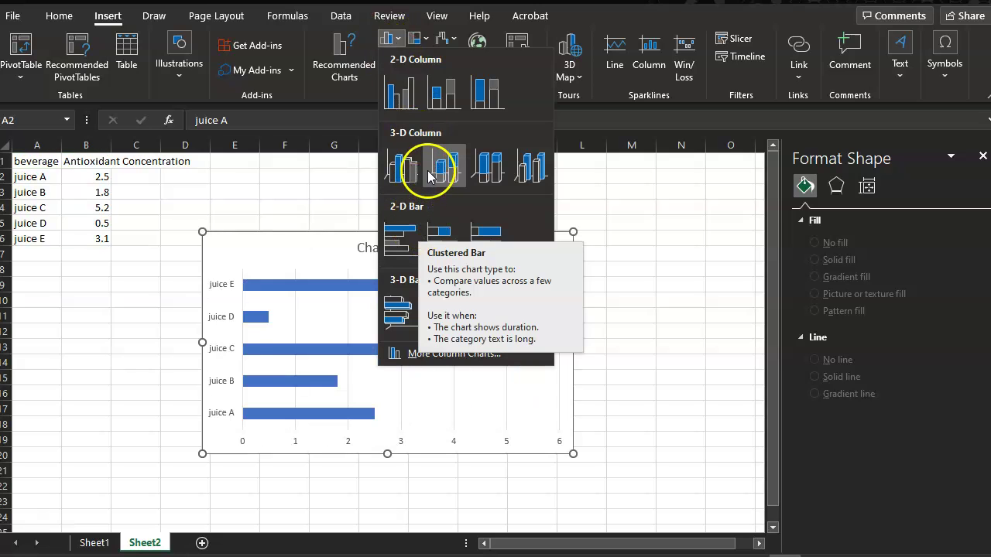
Step: Insert a Clustered Column chart of the data and add axis titles
left_click(409, 97)
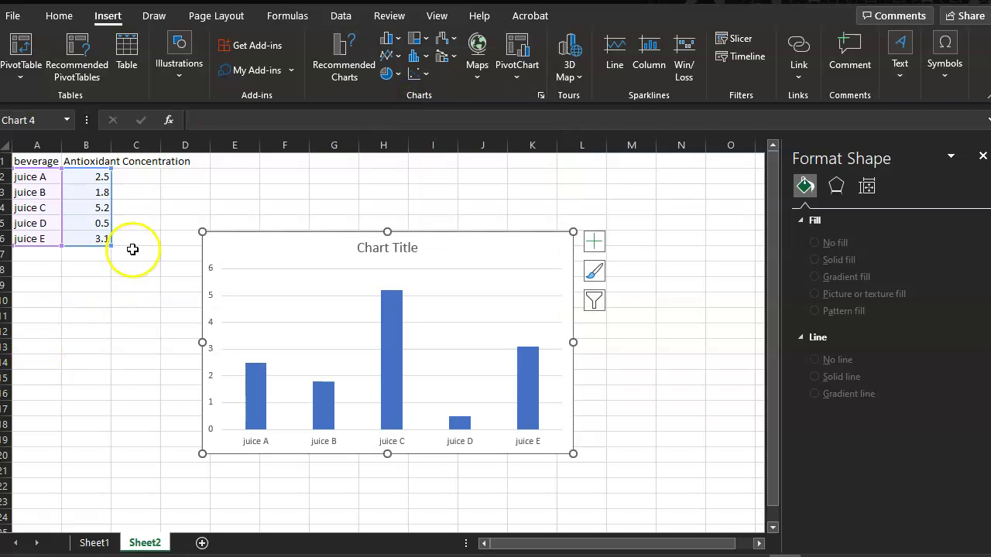
left_click(592, 243)
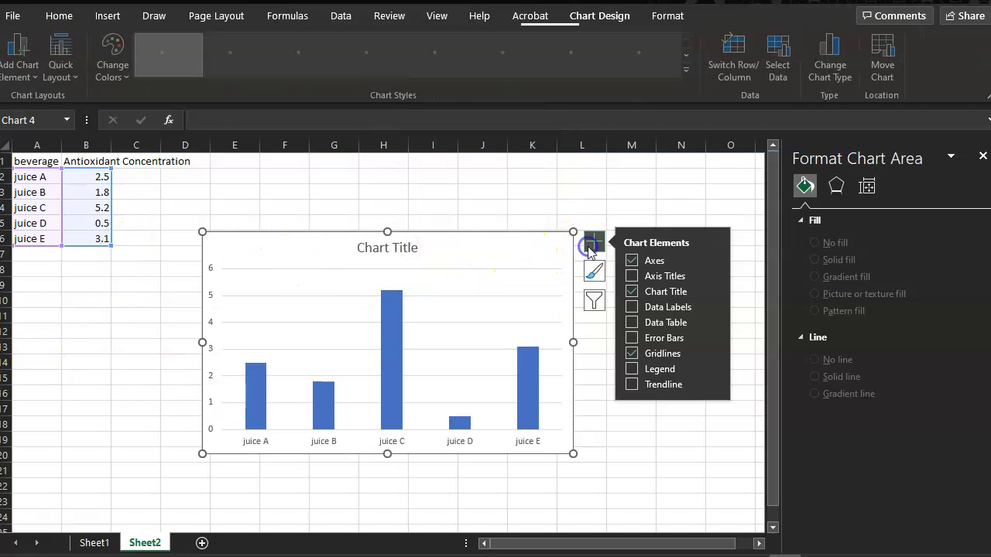
left_click(631, 276)
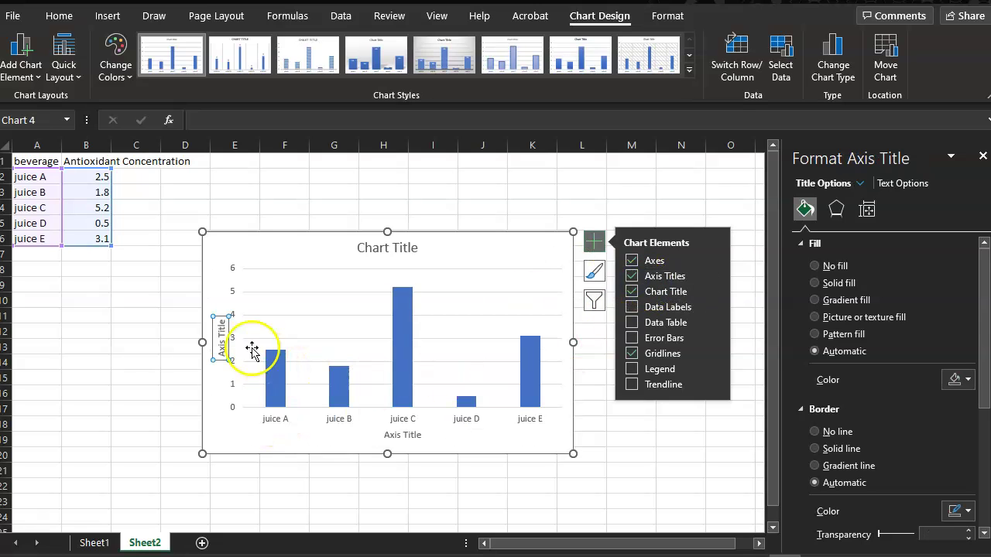
Step: Set the vertical axis title to 'Antioxidant Concentration (mg/mL)'
left_click(221, 340)
left_click(221, 343)
double_click(222, 347)
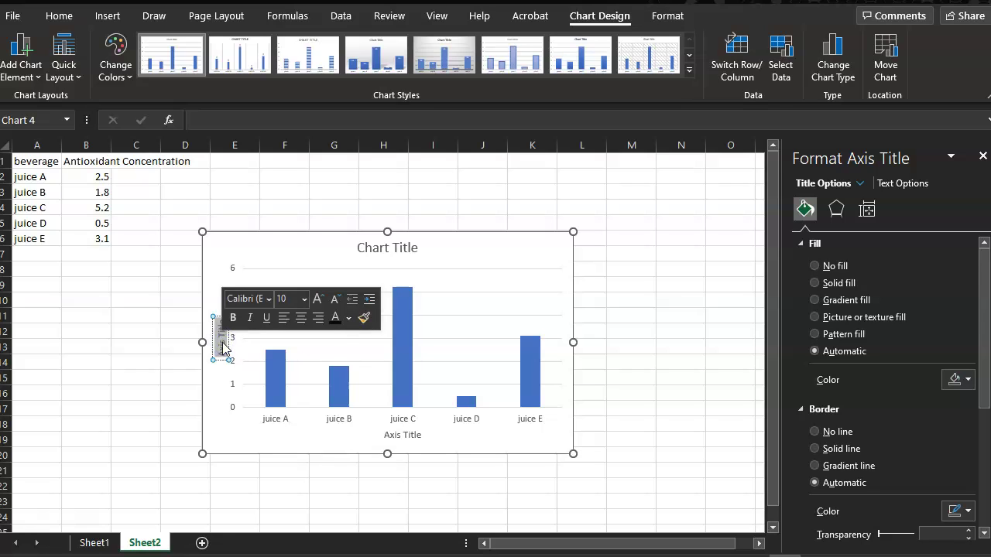
key("BackSpace")
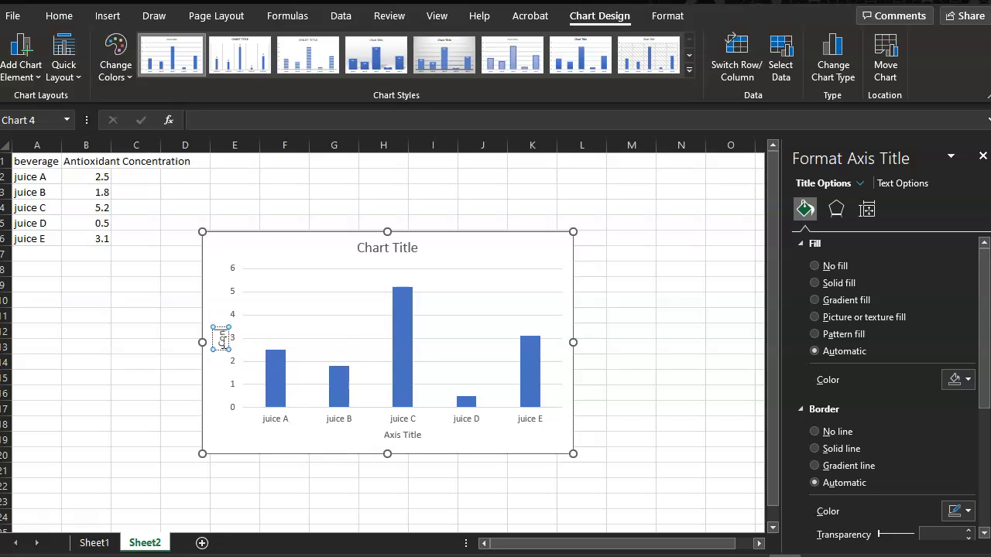
type("Concentration of")
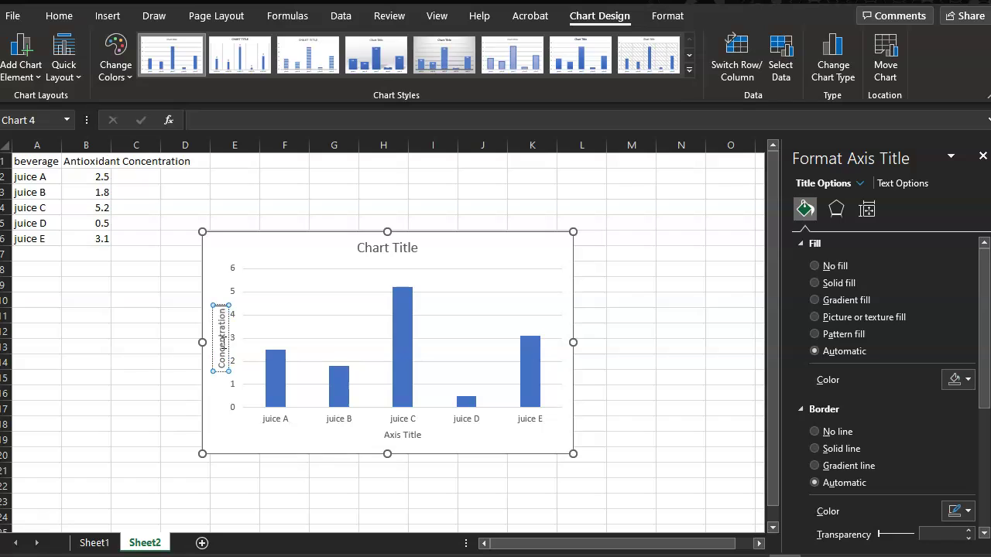
key("BackSpace")
key("BackSpace")
key("BackSpace")
key("BackSpace")
key("BackSpace")
key("BackSpace")
key("BackSpace")
key("BackSpace")
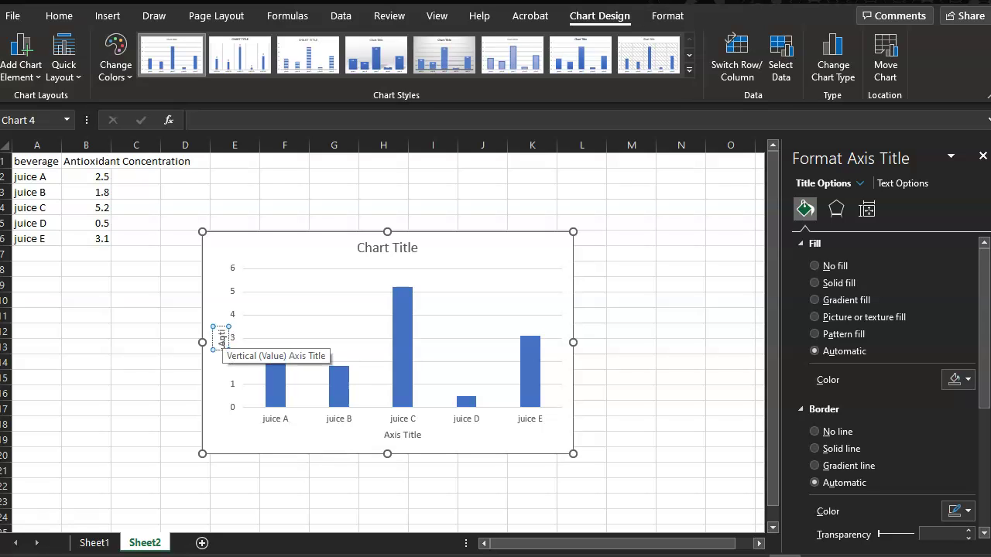
type("Conc")
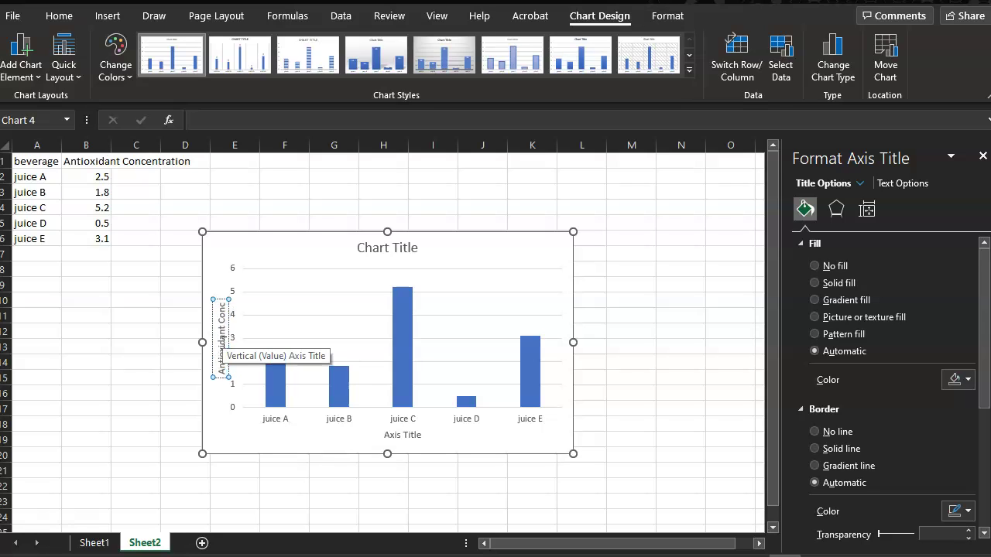
type("entration")
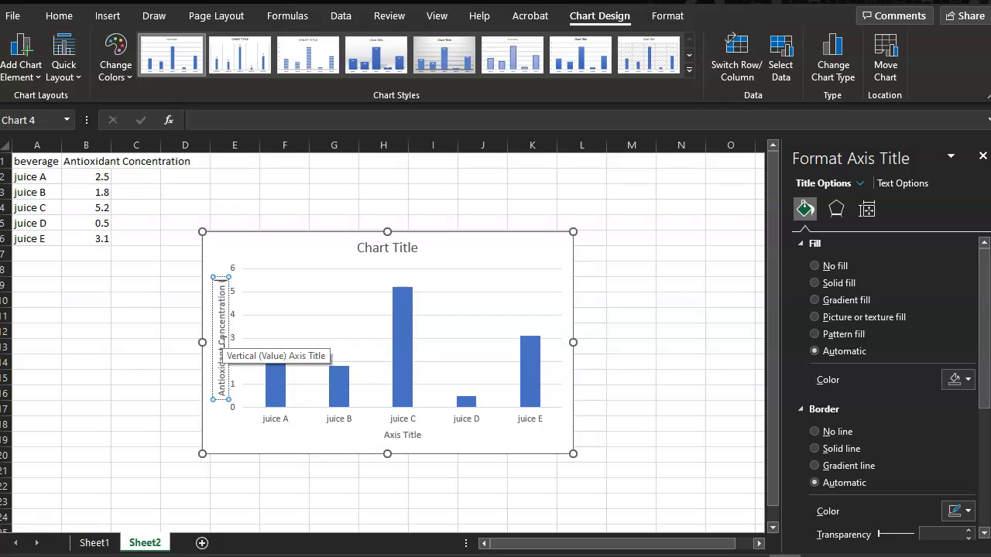
type(" (mg/mL)")
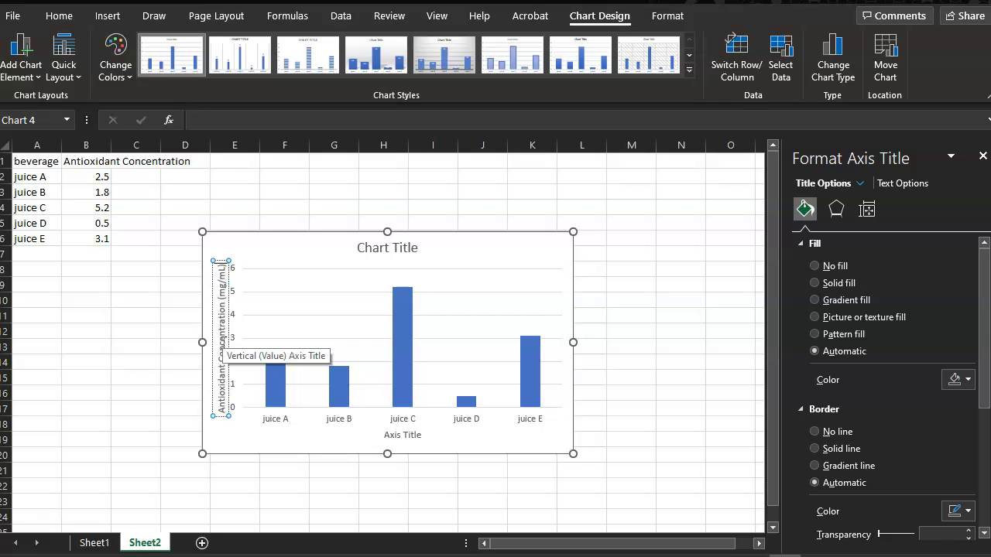
Step: Set the horizontal axis title to 'Type of Beverage'
left_click(406, 435)
double_click(407, 437)
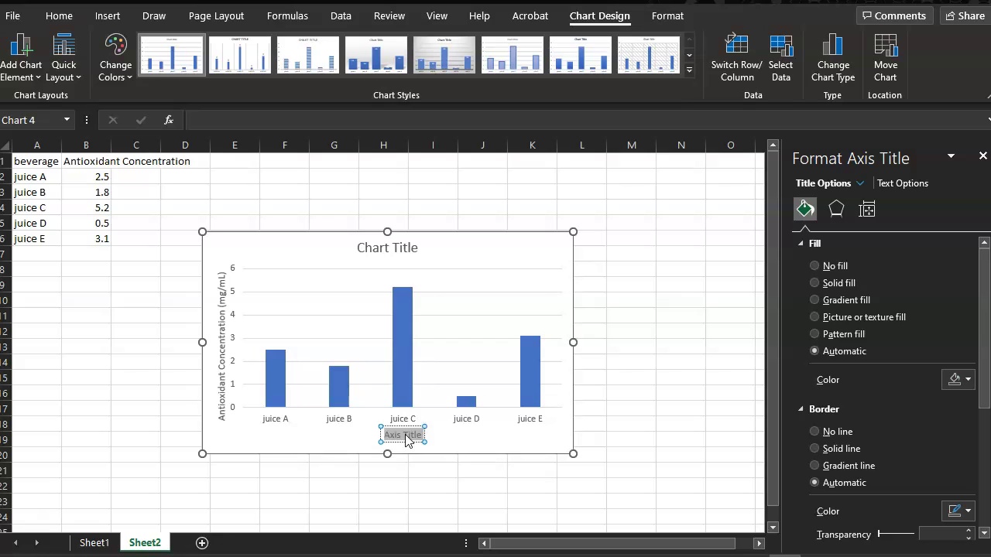
key("BackSpace")
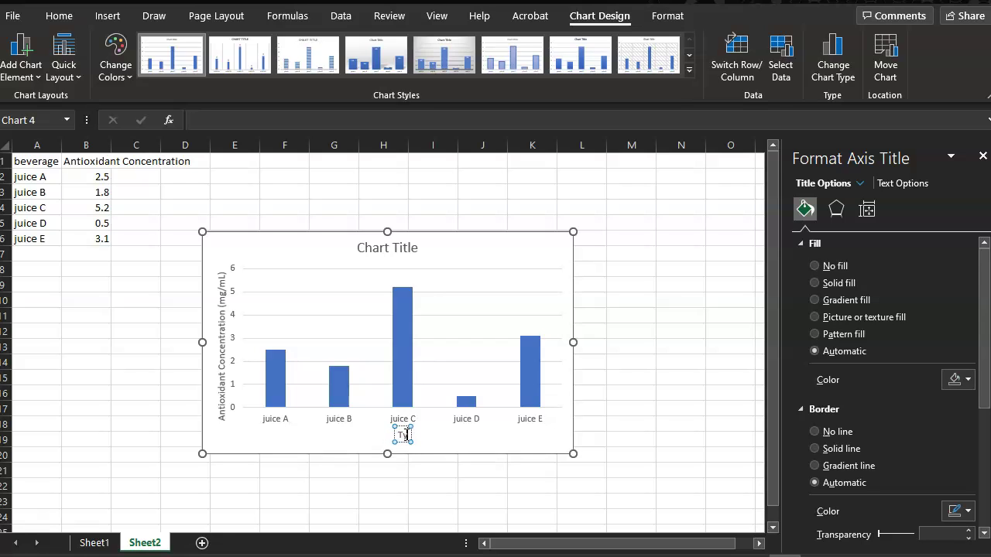
type("Type of Beverage")
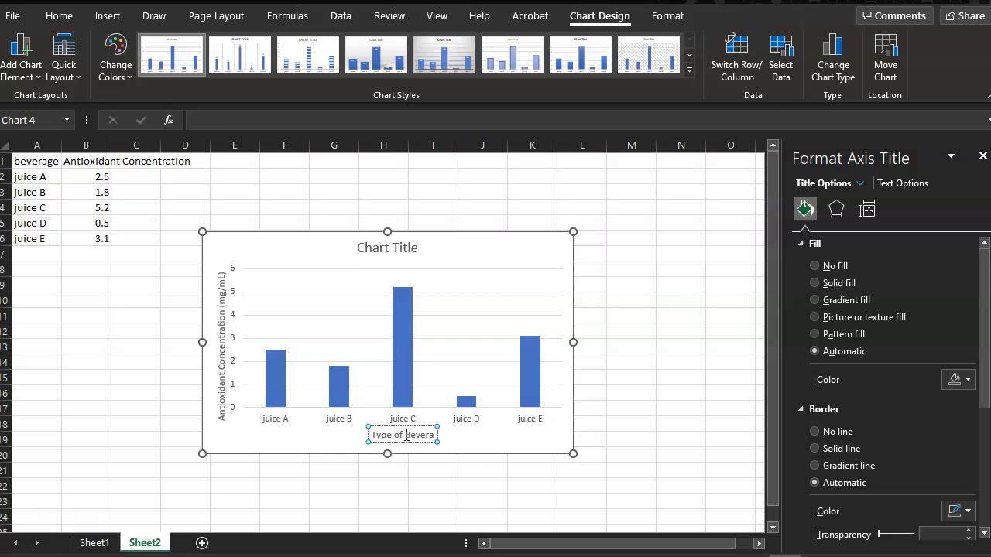
Step: Replace the Chart Title placeholder with 'Comparison of Antioxidant Concentration in Beverages'
left_click(382, 249)
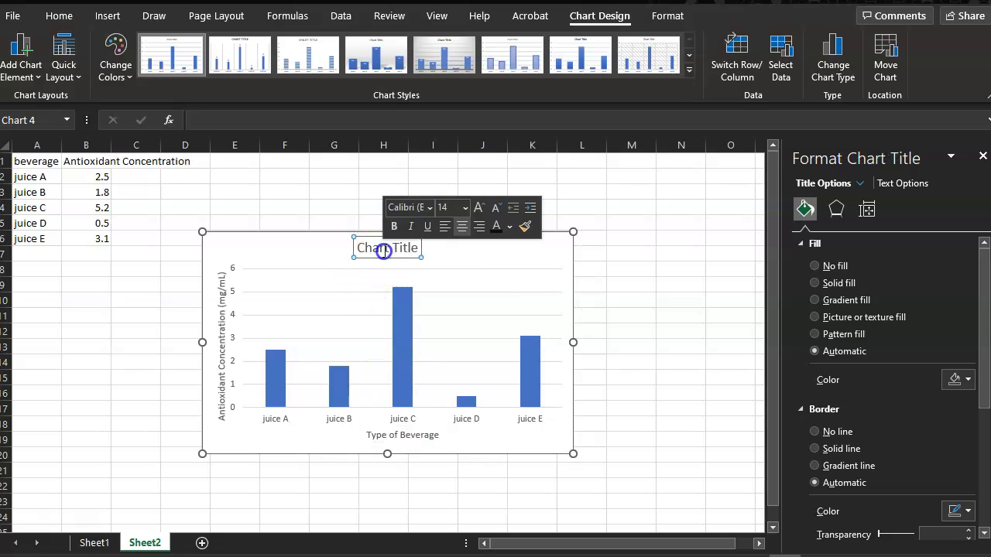
triple_click(383, 253)
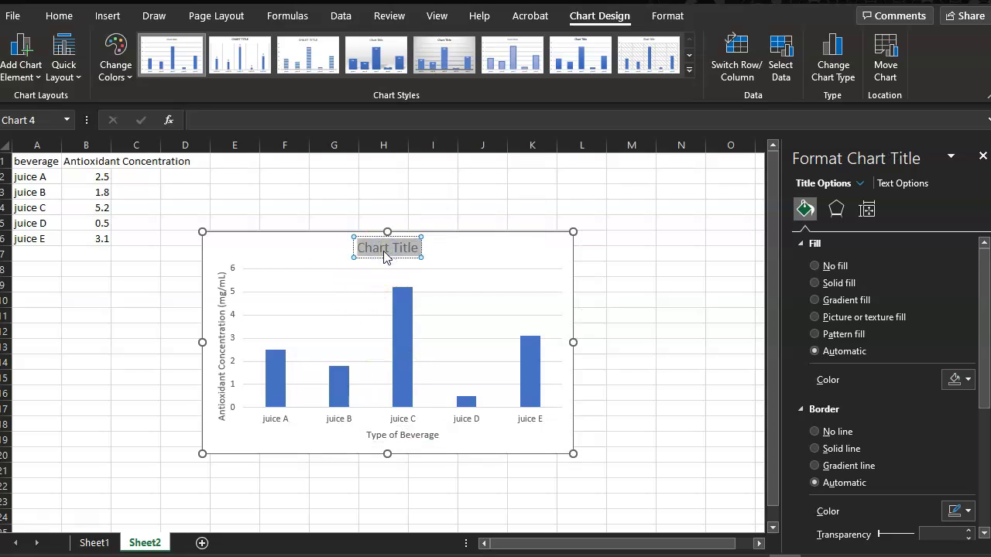
type("Comparison of")
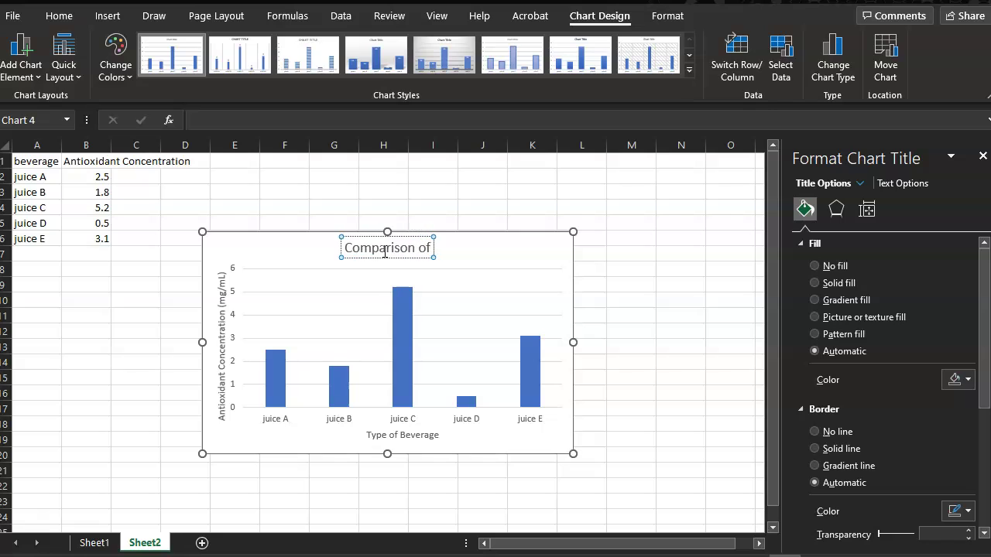
type(" Antioxida")
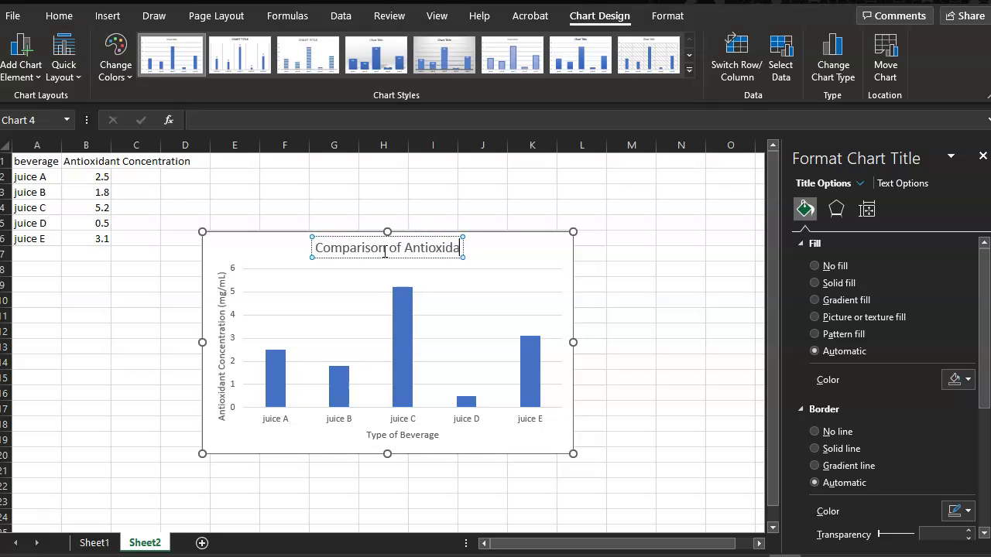
type("nt Concentration")
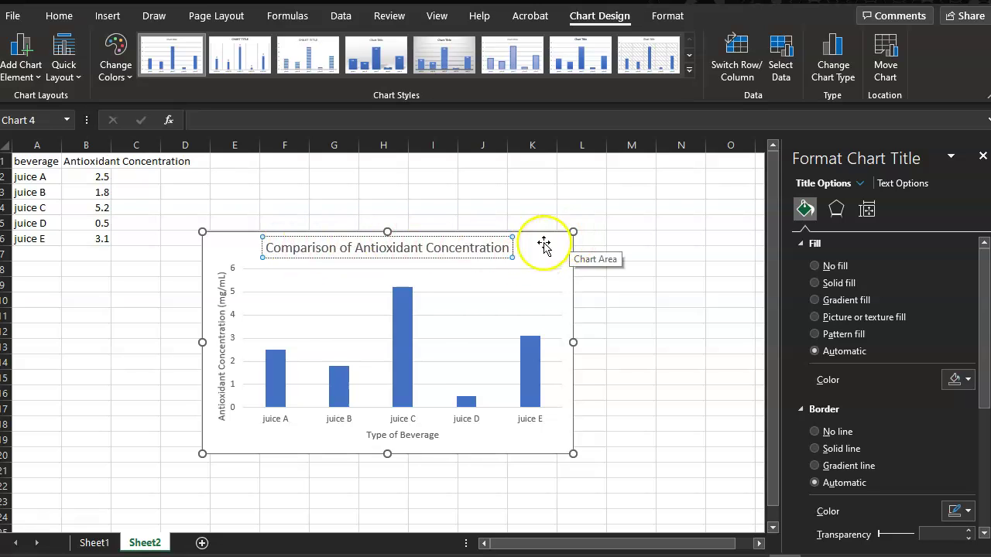
left_click(505, 249)
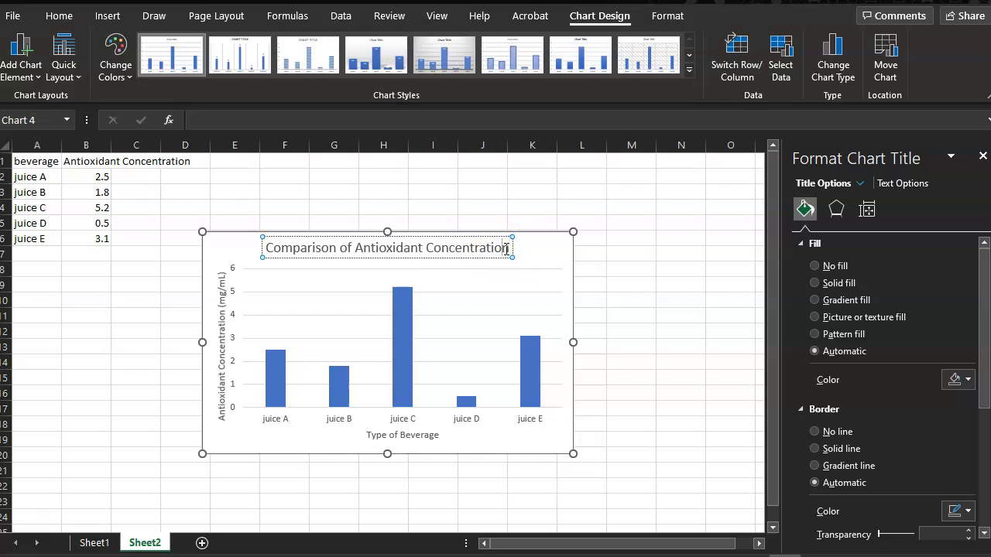
type("in Beverages")
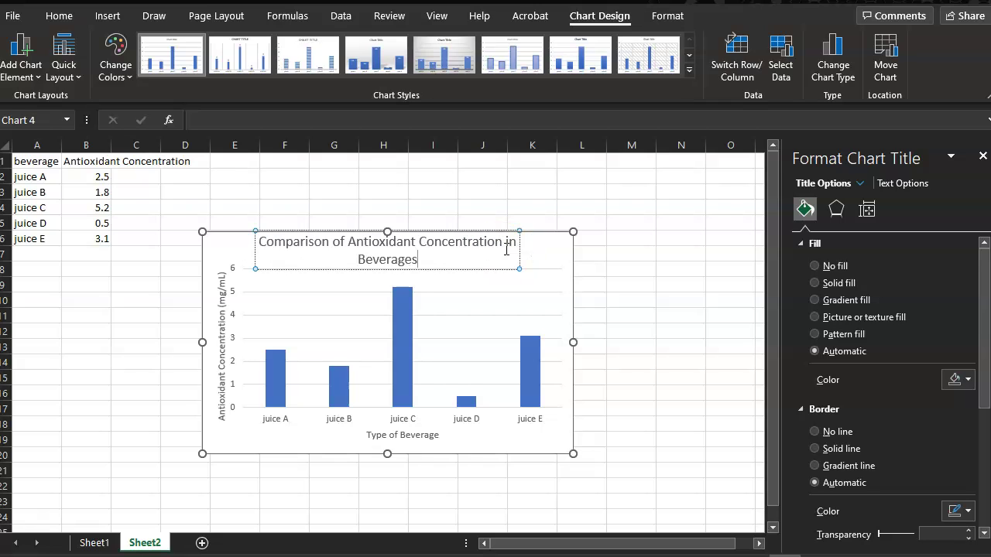
left_click(549, 247)
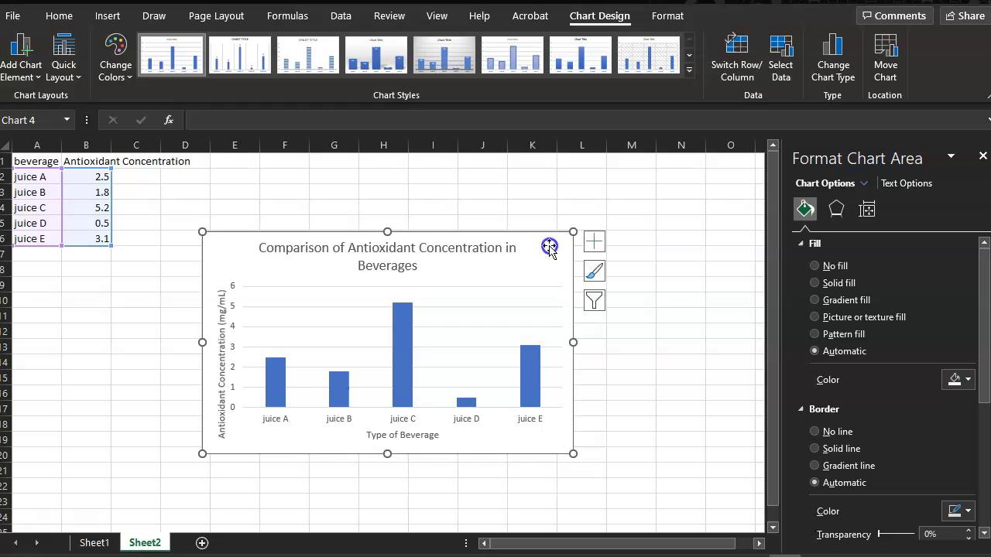
Step: Give the chart area a gradient fill with a magenta middle stop from More Colors
left_click(814, 300)
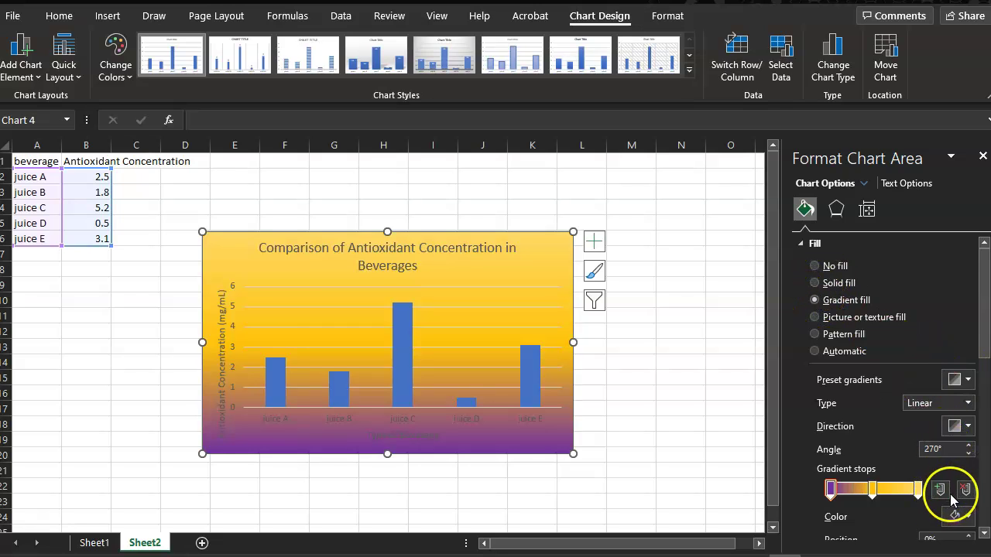
left_click(963, 515)
left_click(964, 516)
left_click(866, 491)
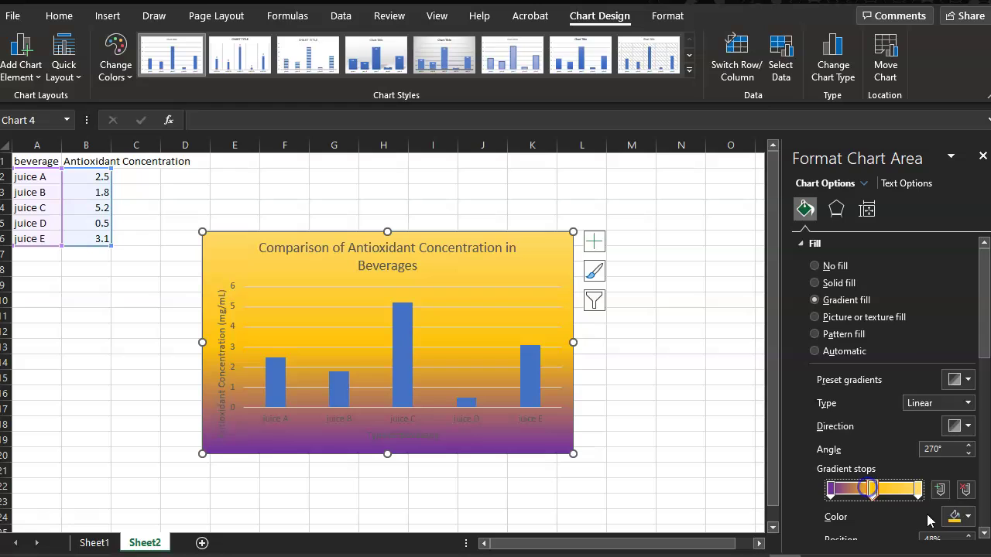
left_click(959, 516)
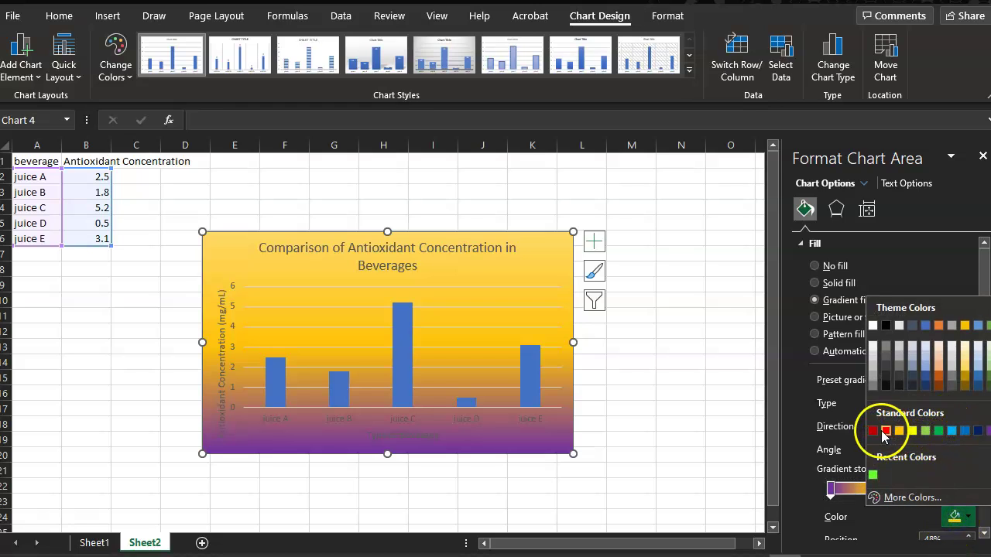
left_click(927, 503)
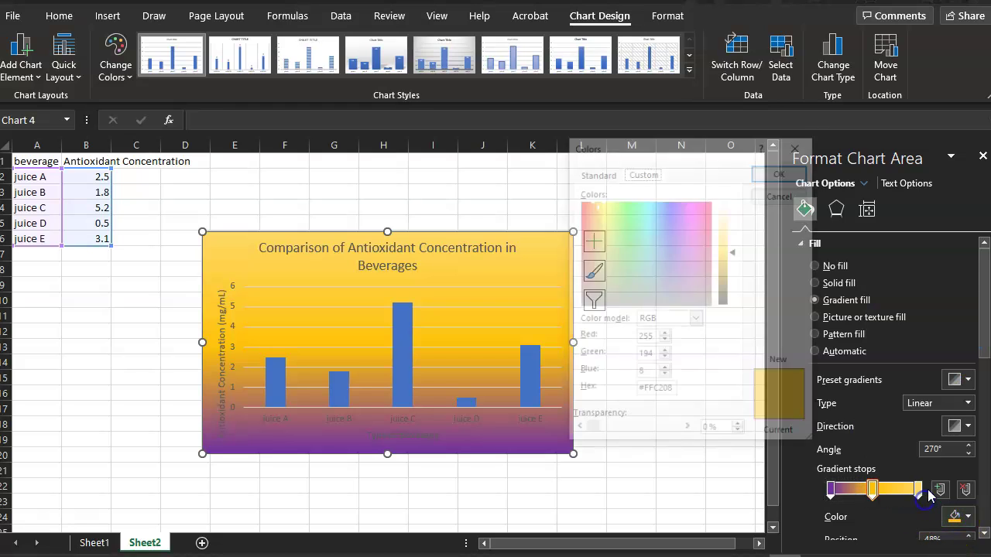
left_click(609, 173)
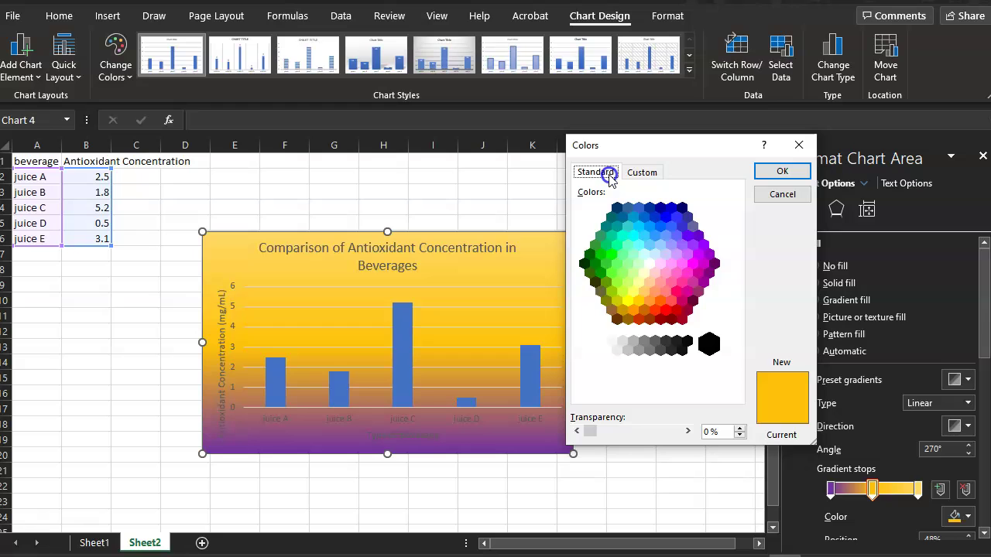
left_click(688, 267)
left_click(780, 171)
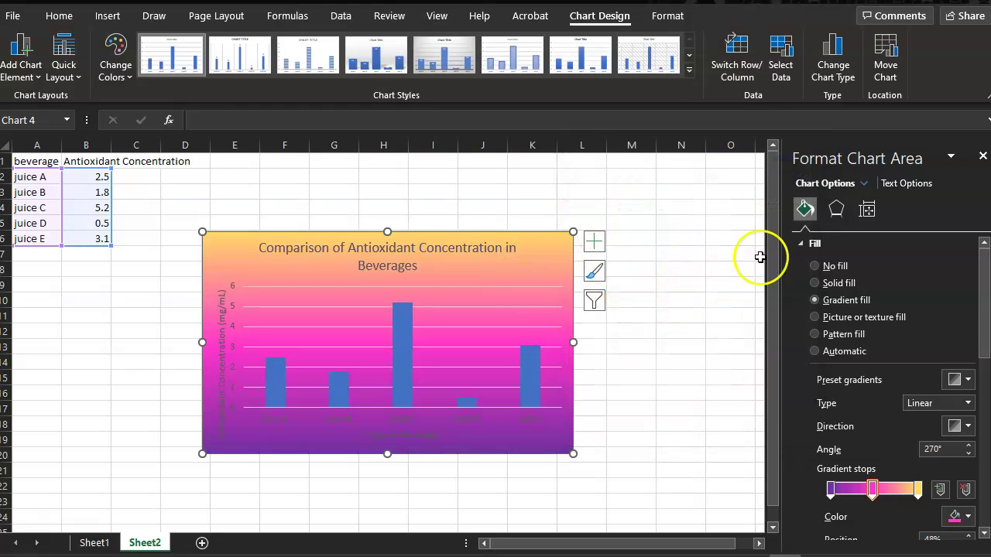
Step: Set the right gradient stop to green so the chart top turns green
left_click(917, 488)
left_click(969, 517)
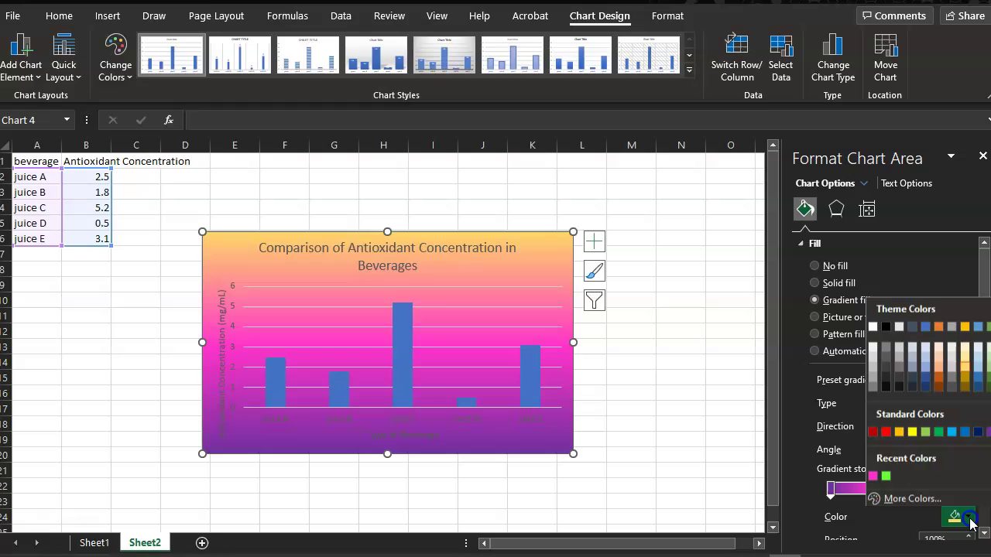
left_click(883, 472)
left_click(453, 296)
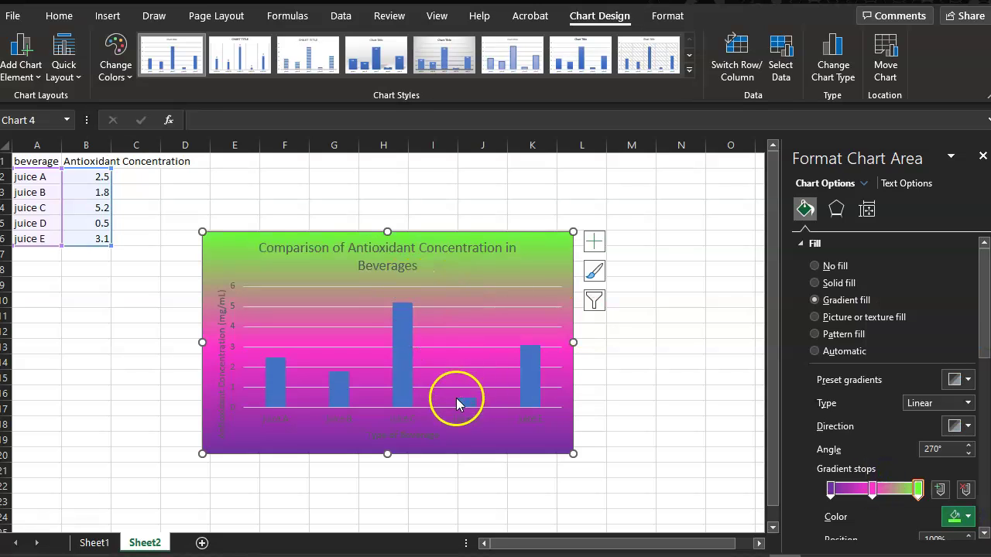
left_click(401, 370)
Step: Make the chart title and the 'Type of Beverage' axis title text black
left_click(393, 275)
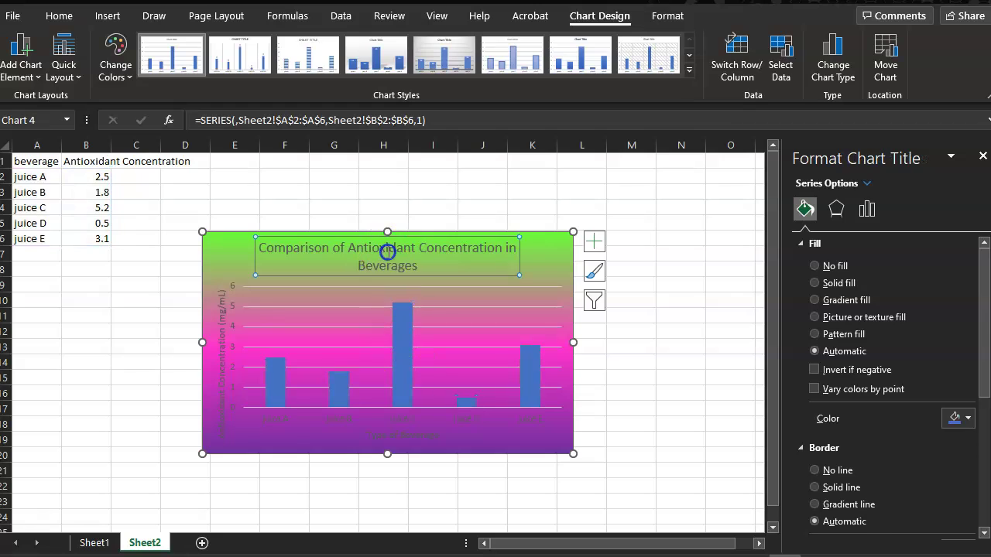
triple_click(387, 250)
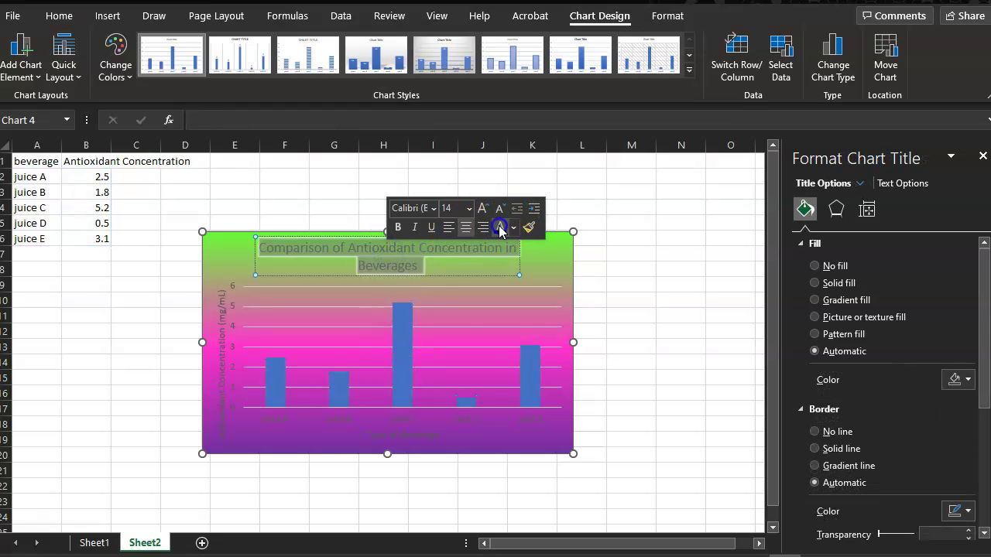
left_click(385, 429)
left_click(395, 439)
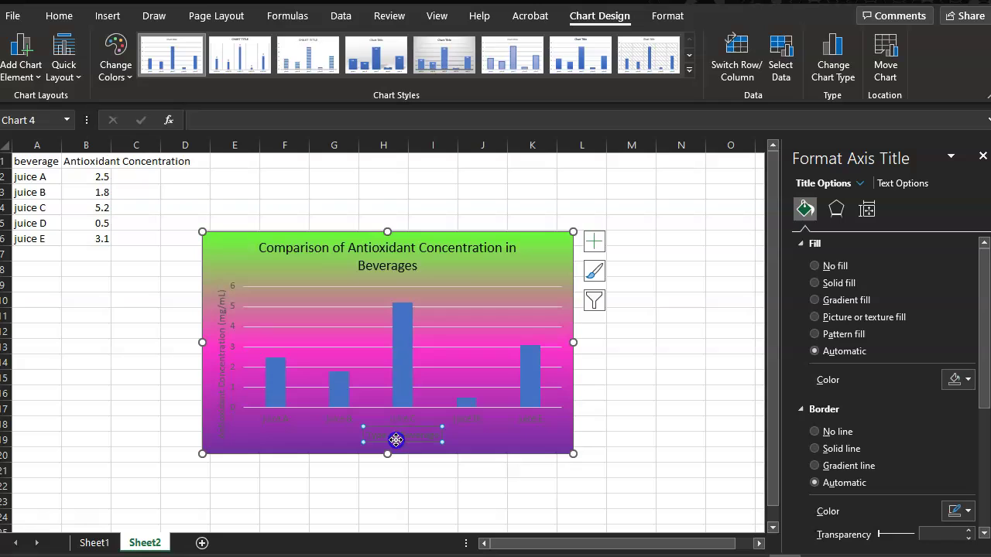
triple_click(394, 438)
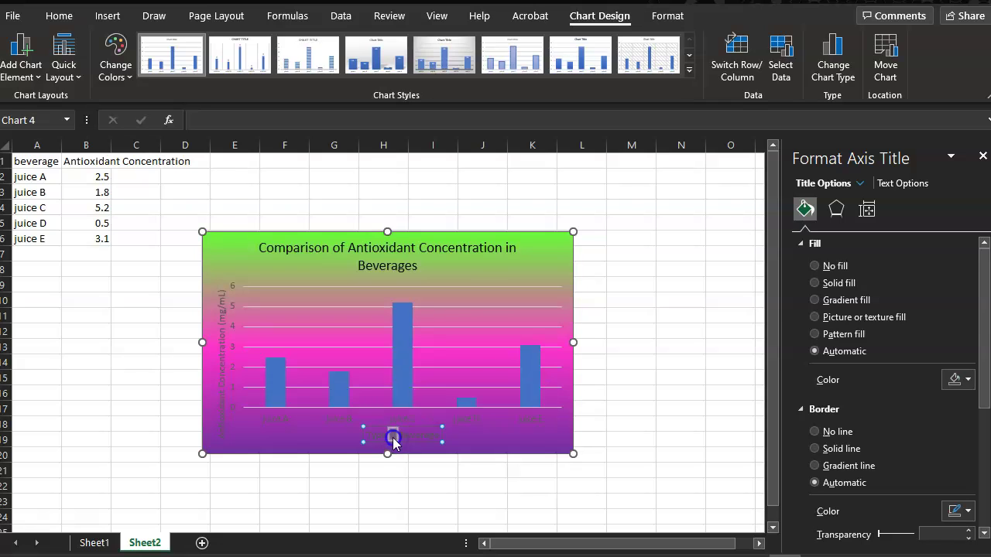
left_click(502, 412)
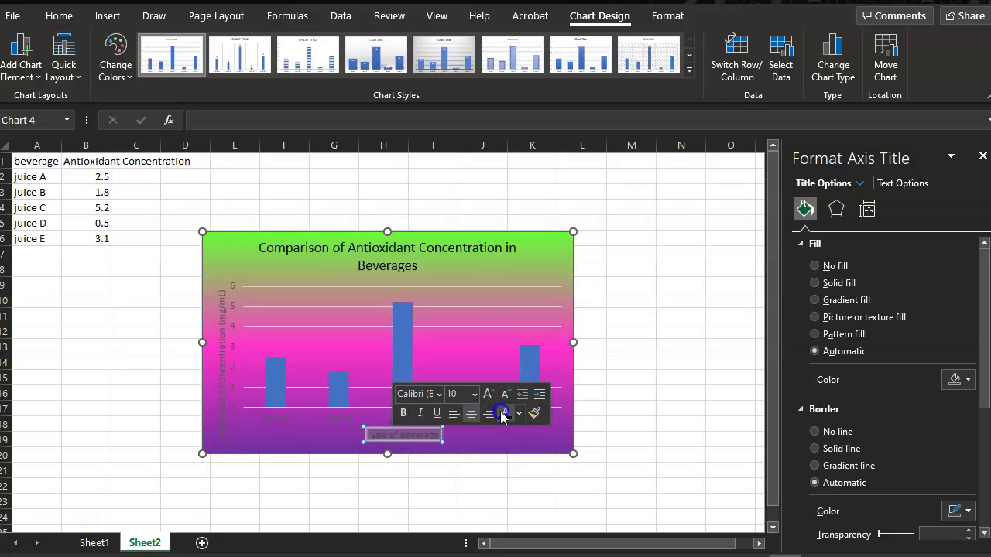
Step: Set the juice category labels and the vertical axis title text fill to black
left_click(354, 419)
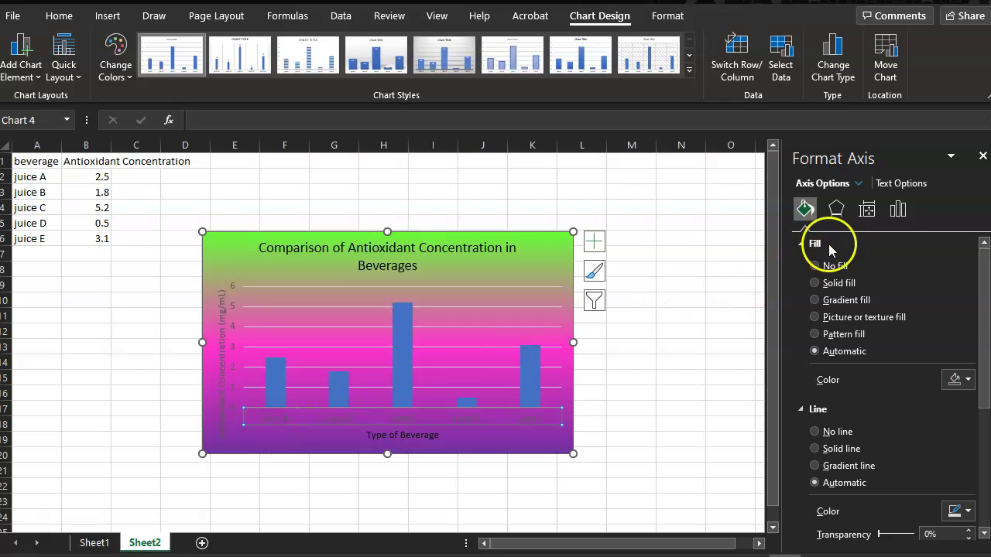
left_click(907, 183)
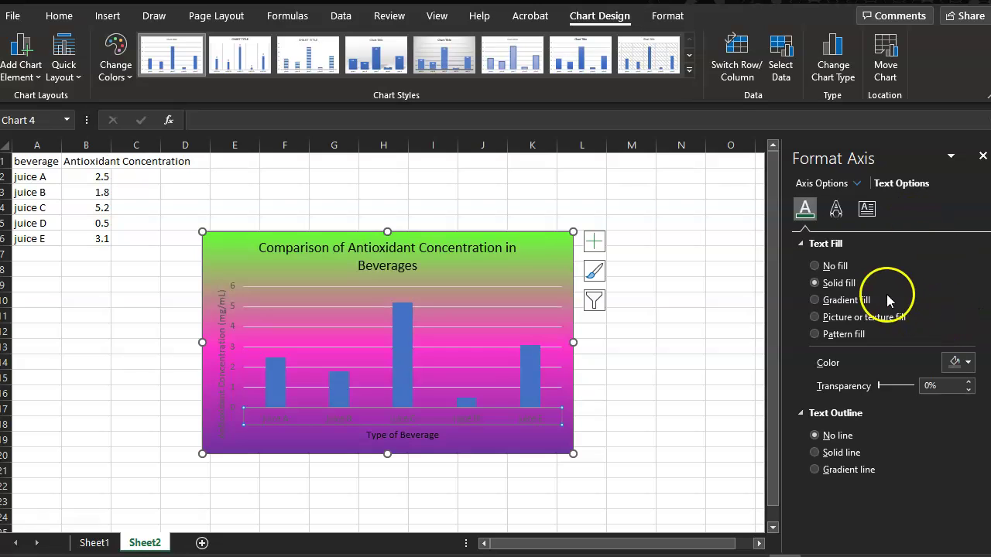
left_click(960, 362)
left_click(886, 171)
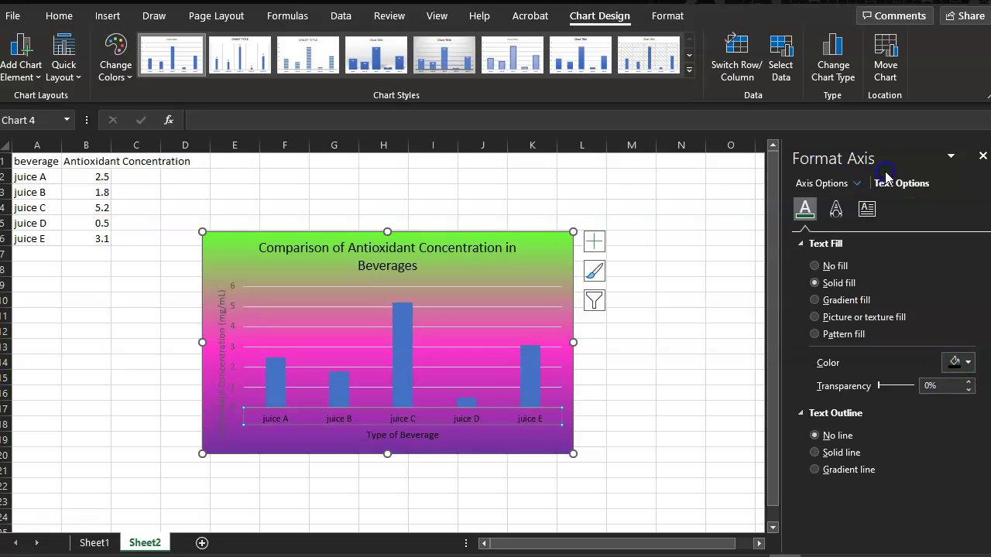
left_click(225, 358)
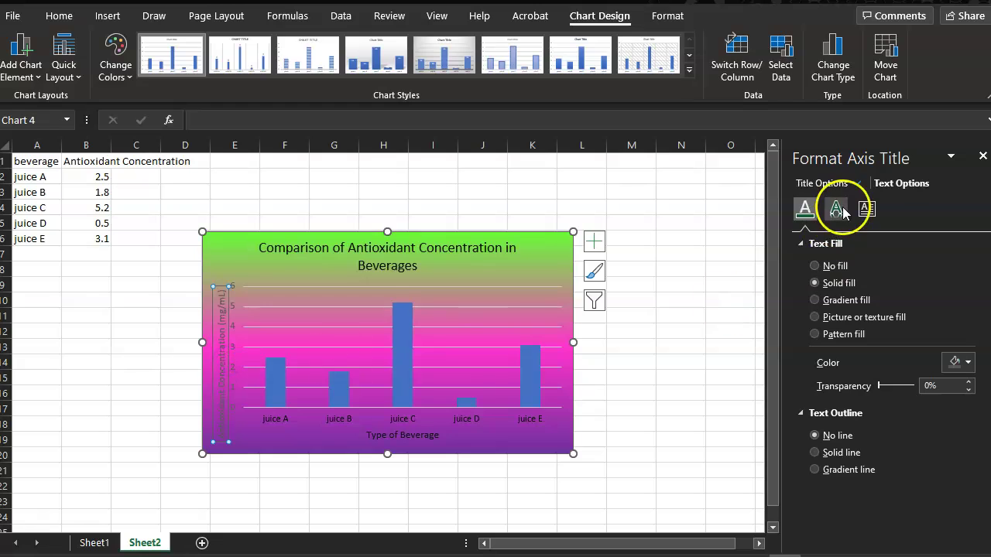
left_click(960, 362)
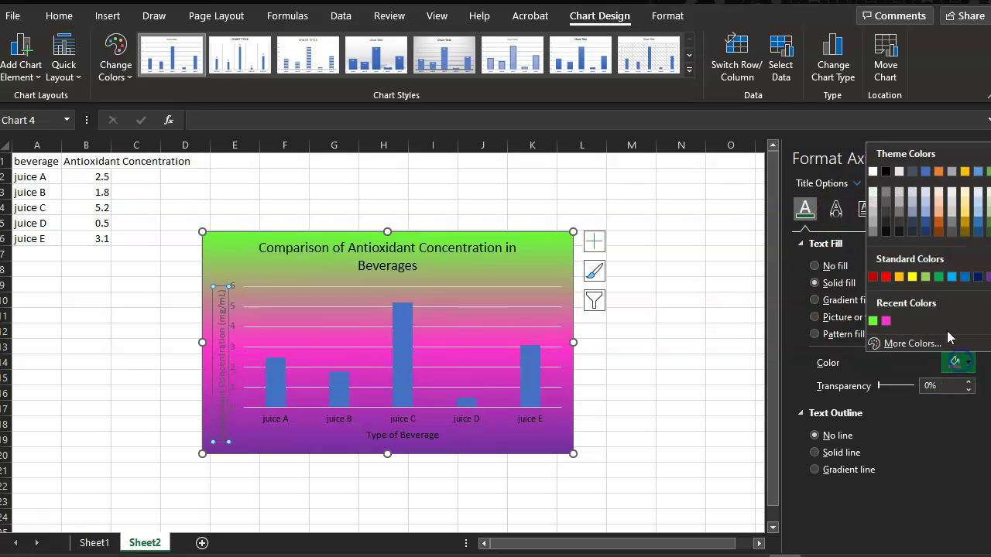
left_click(885, 172)
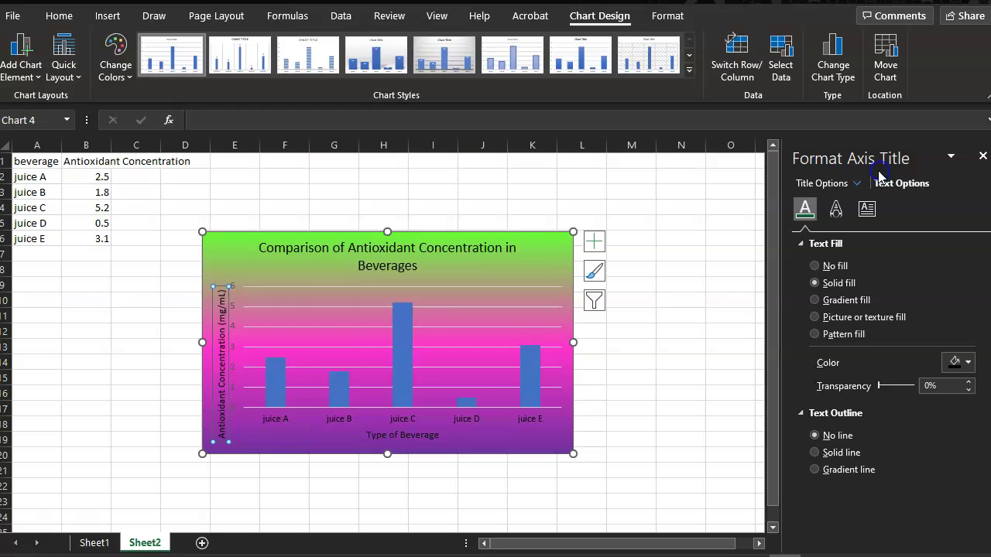
Step: Set the vertical axis numbers 0–6 to black text fill
left_click(273, 378)
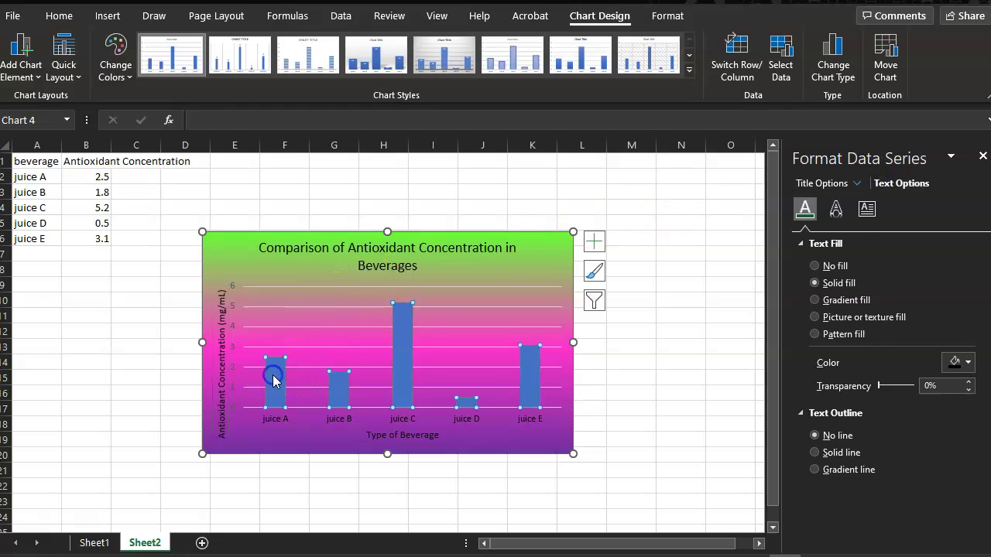
left_click(231, 372)
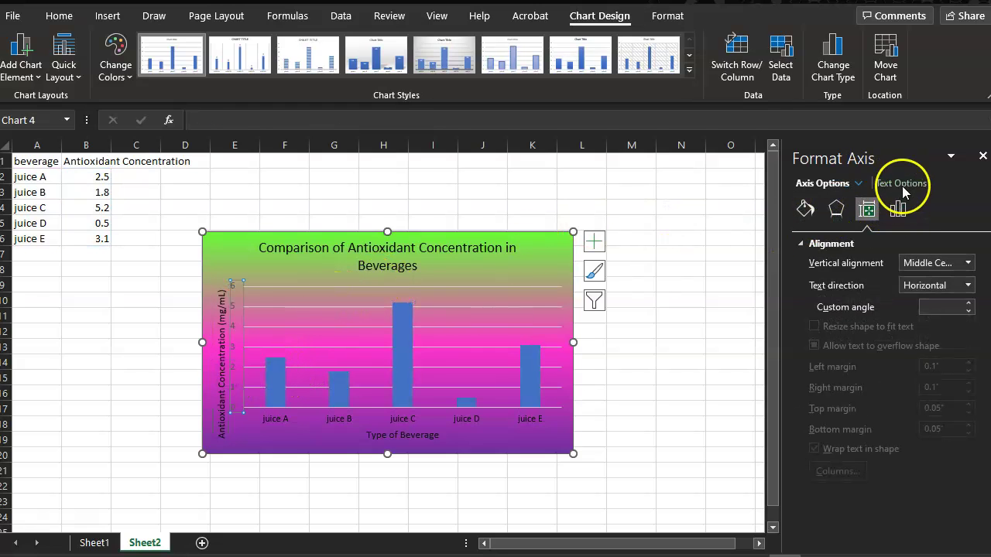
left_click(901, 184)
left_click(971, 365)
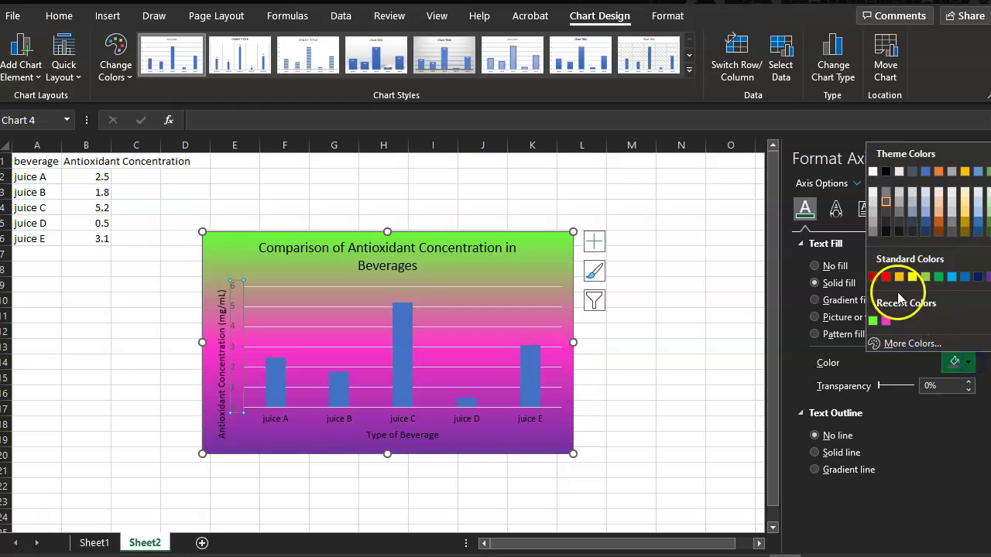
left_click(886, 171)
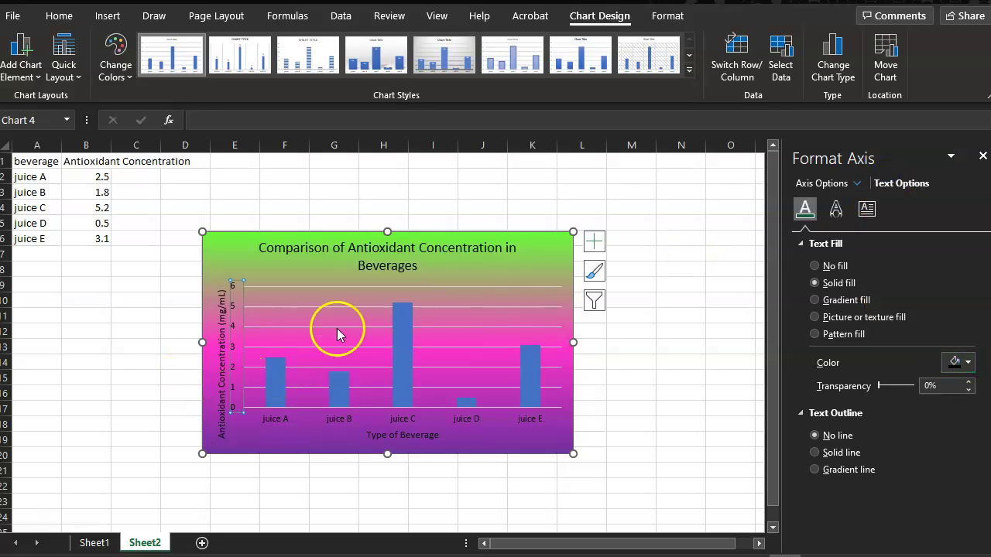
left_click(413, 332)
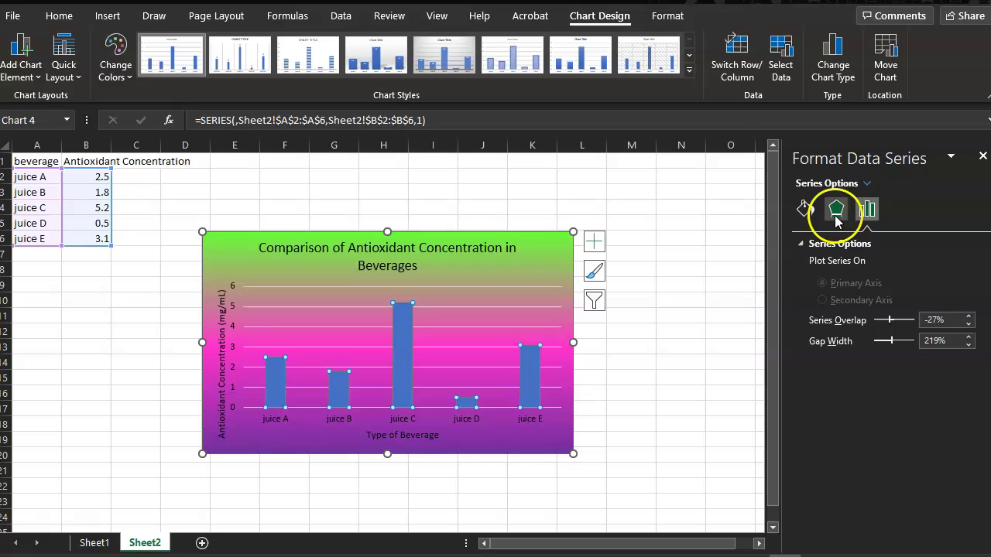
Step: Fill the five columns with solid custom teal #0FADB1
left_click(803, 212)
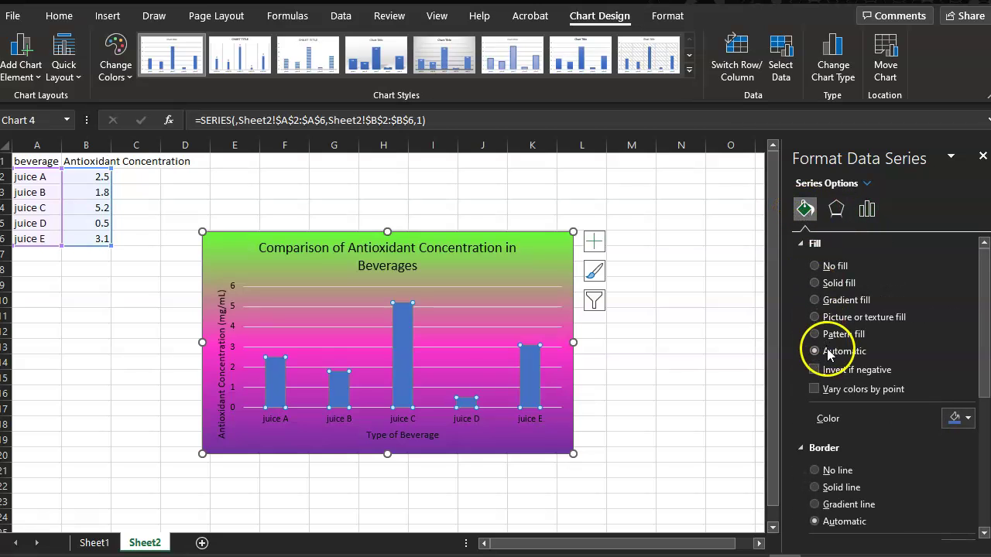
left_click(956, 418)
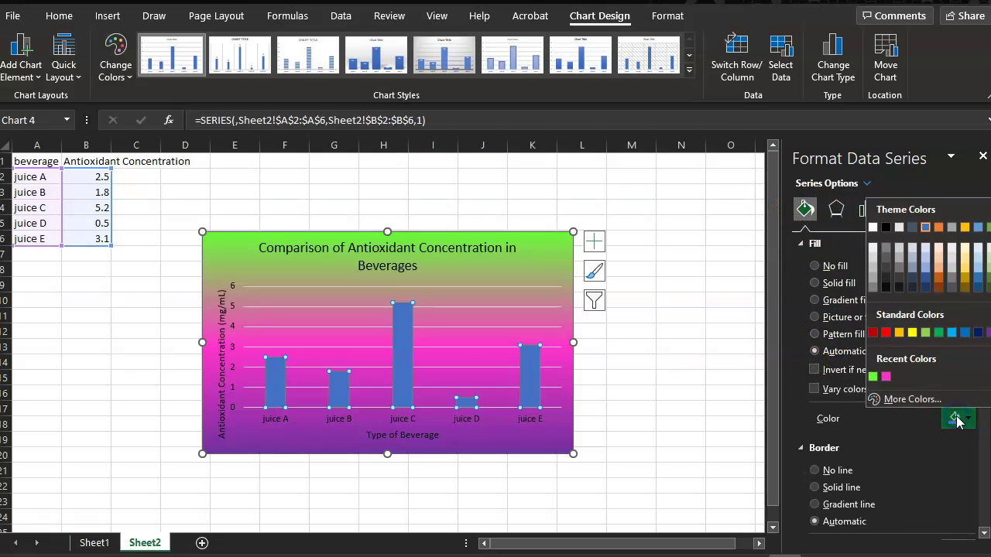
left_click(965, 333)
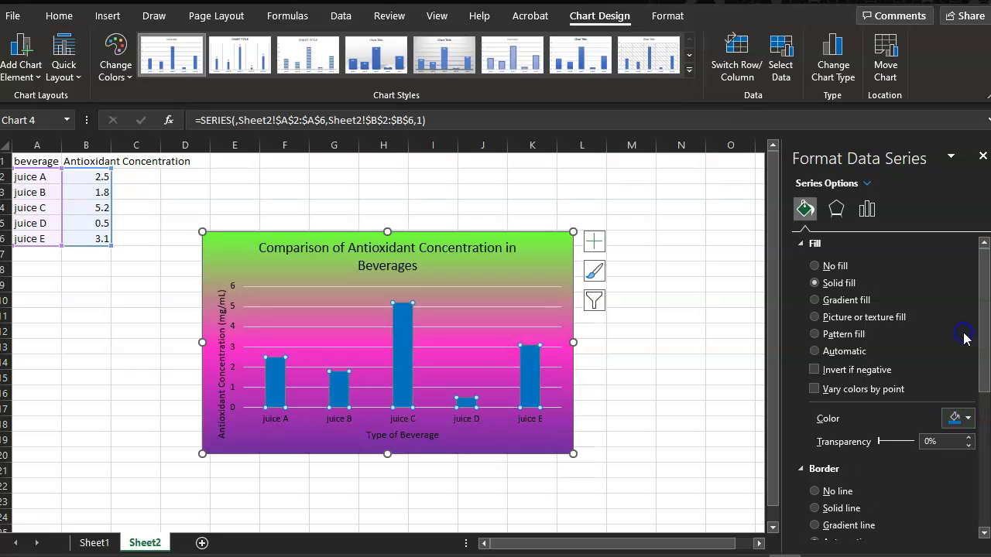
left_click(957, 419)
left_click(912, 393)
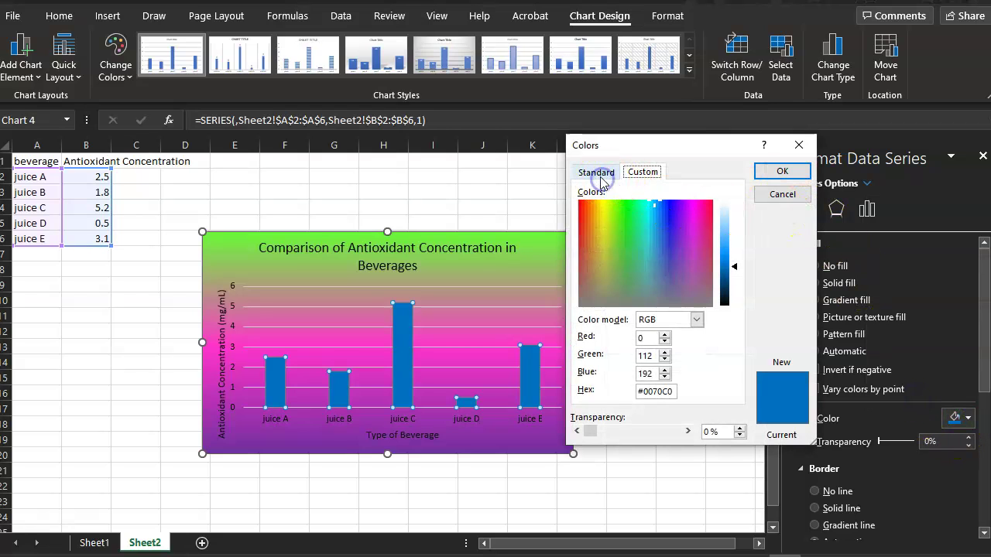
left_click(645, 217)
left_click(782, 172)
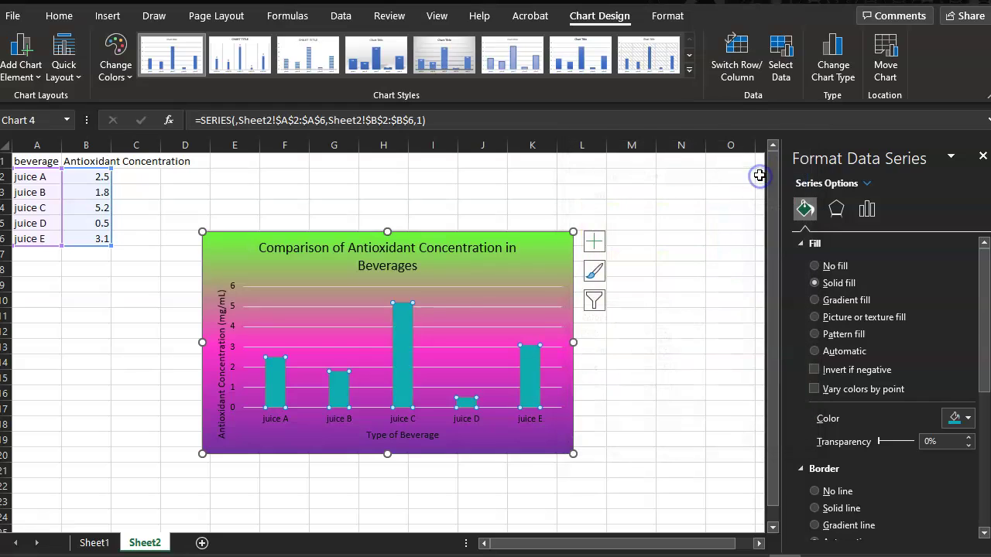